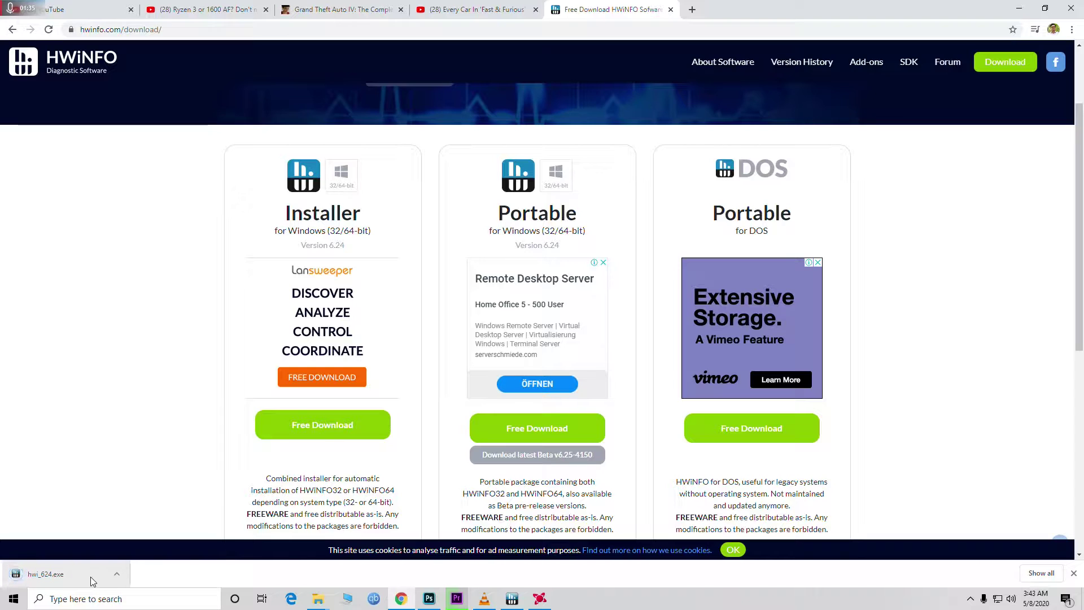
Step: Run the downloaded hwi_624.exe installer and allow it to make changes to the device
{"action": "left_click", "coordinate": [93, 581]}
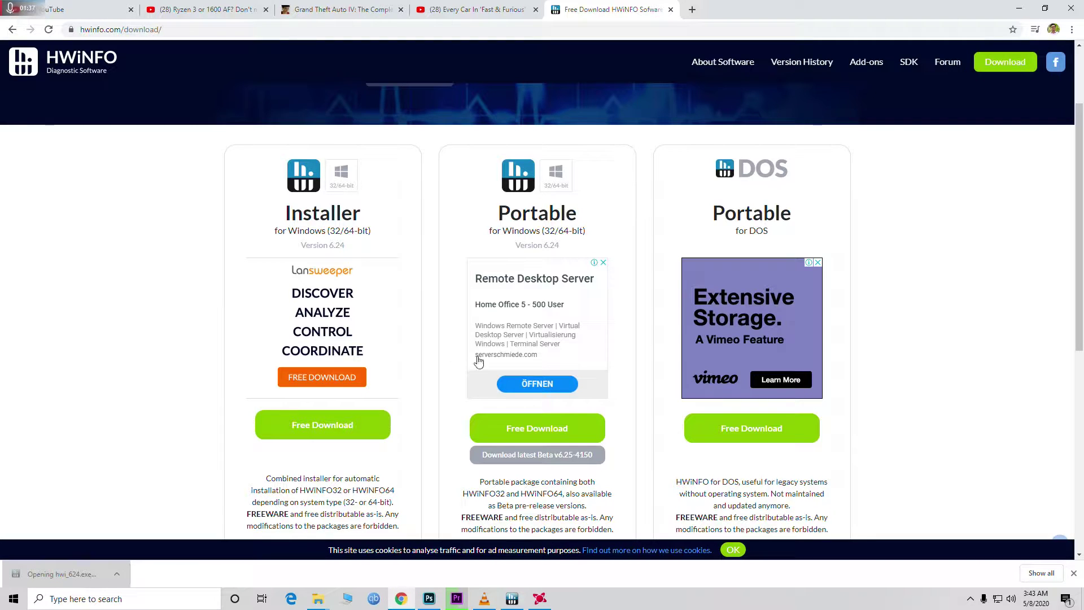
{"action": "left_click", "coordinate": [579, 309]}
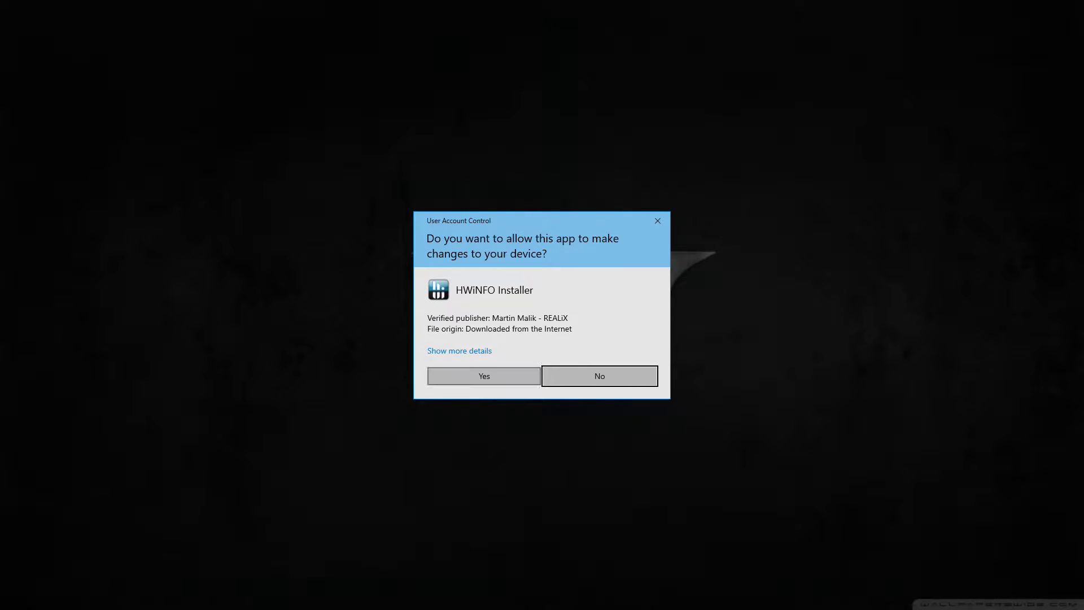
{"action": "left_click", "coordinate": [486, 377]}
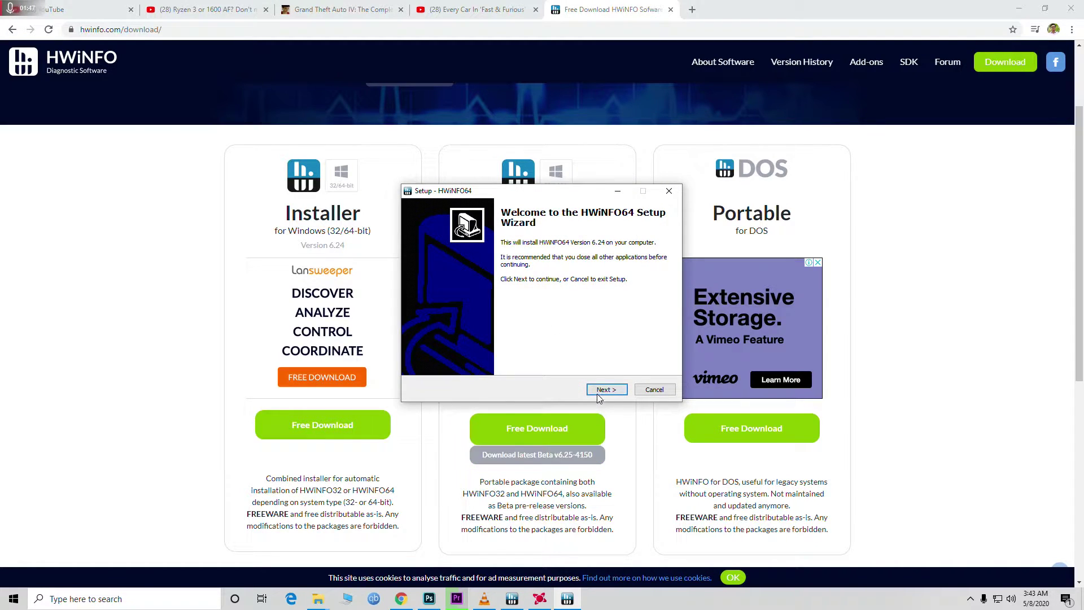
Step: Accept the license agreement and install HWiNFO64 into the existing C:\Program Files\HWiNFO64 folder, with HWiNFO64 as the Start Menu folder
{"action": "left_click", "coordinate": [600, 394]}
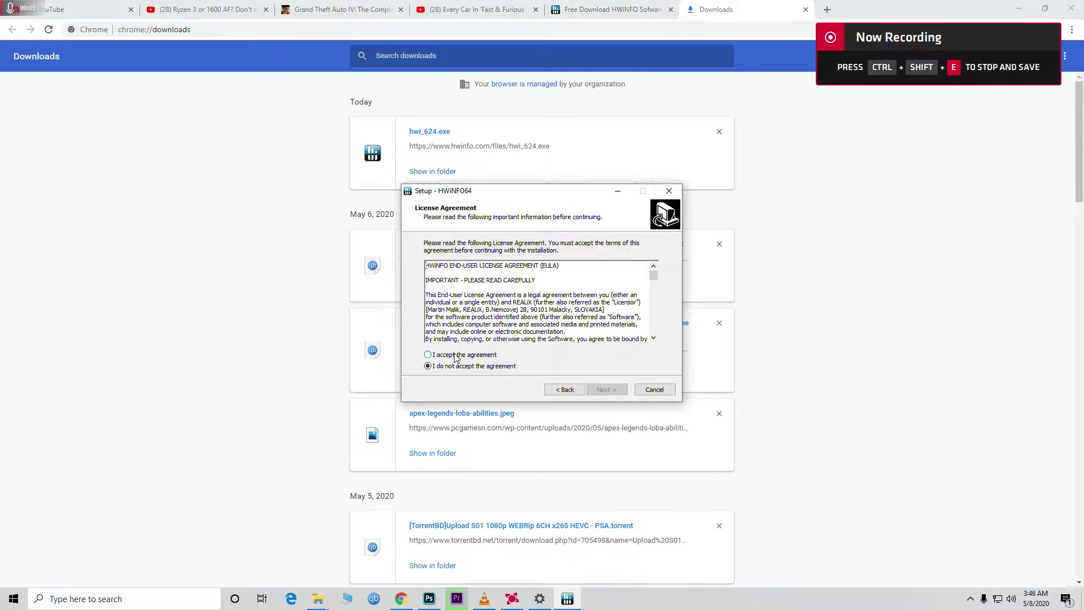
{"action": "left_click", "coordinate": [462, 354]}
{"action": "left_click", "coordinate": [604, 391]}
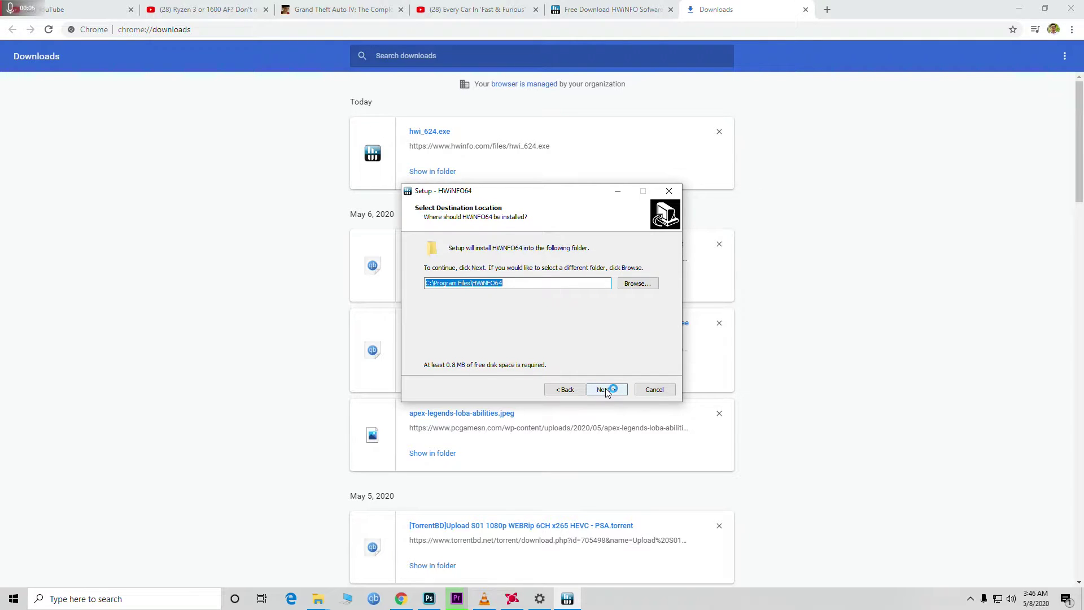
{"action": "left_click", "coordinate": [607, 391]}
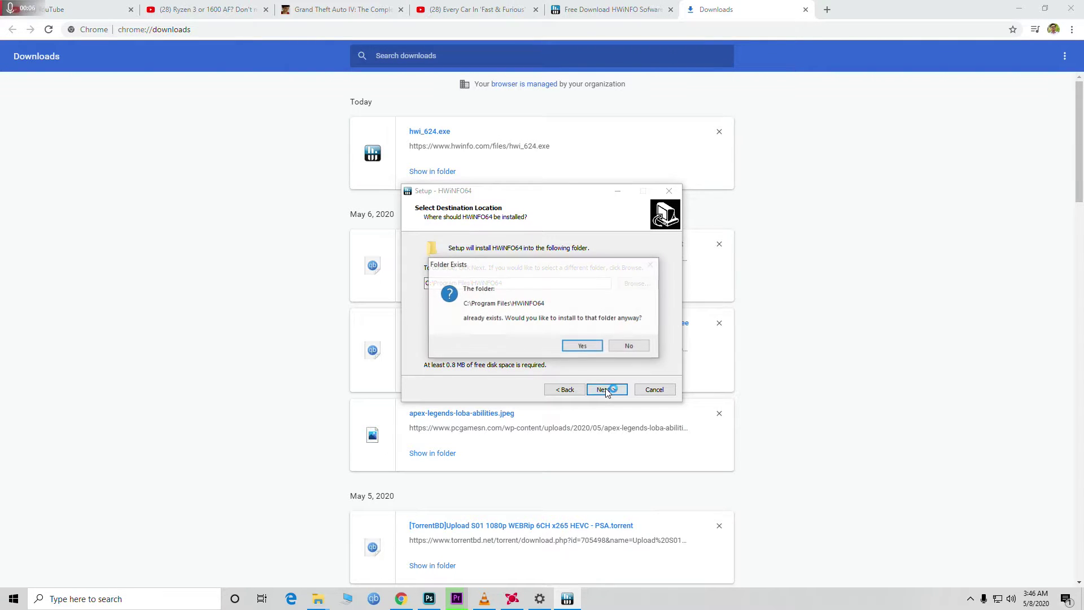
{"action": "left_click", "coordinate": [588, 349]}
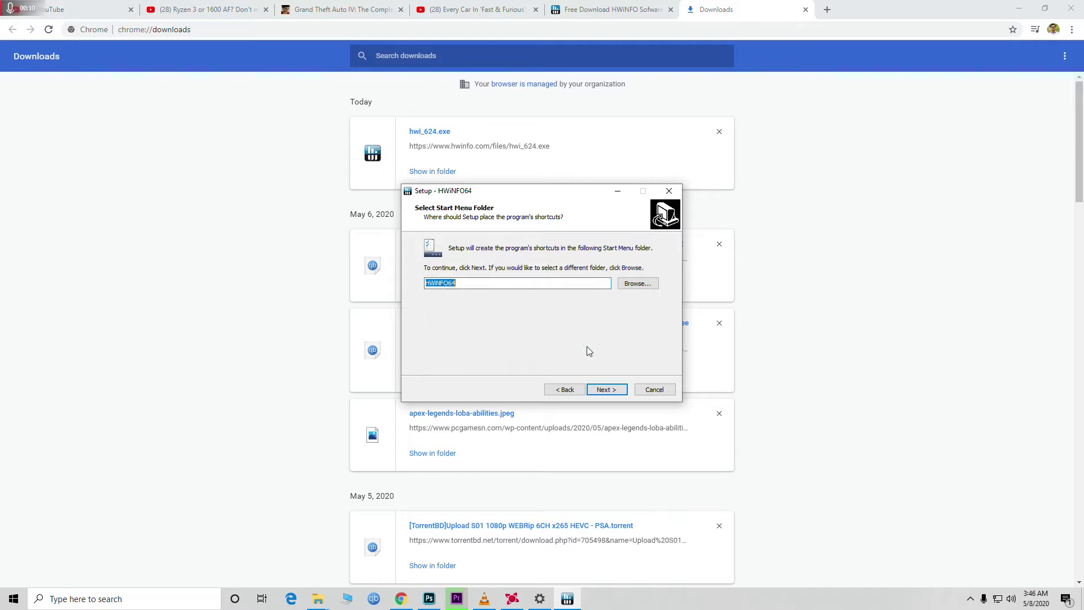
{"action": "left_click", "coordinate": [610, 392]}
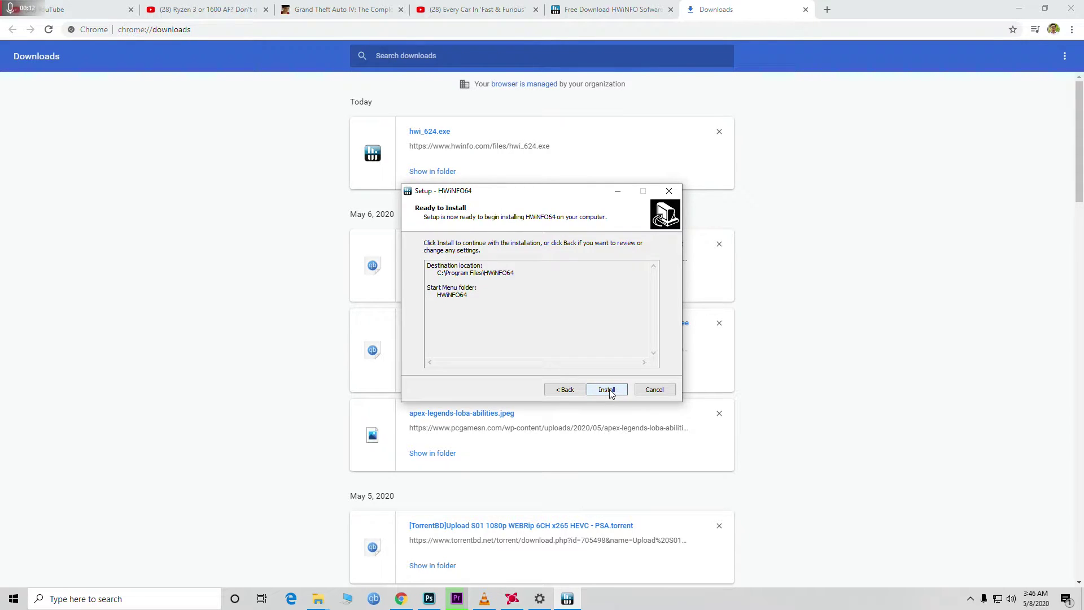
{"action": "left_click", "coordinate": [607, 391]}
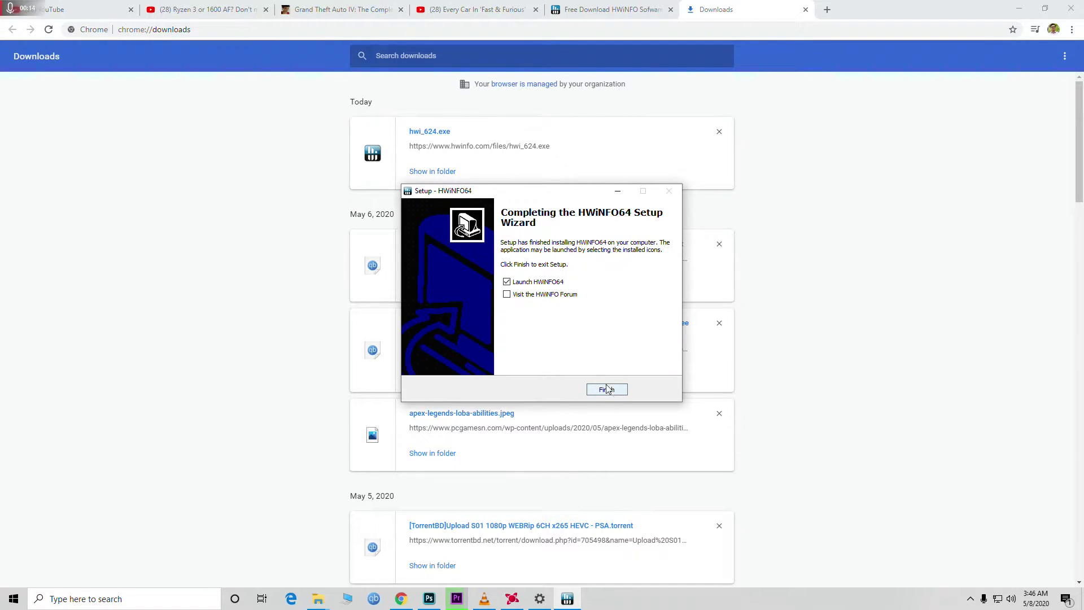
Step: Finish the setup with Launch HWiNFO64 enabled, allow the program to make changes, and run it in Sensors-only mode
{"action": "left_click", "coordinate": [606, 390]}
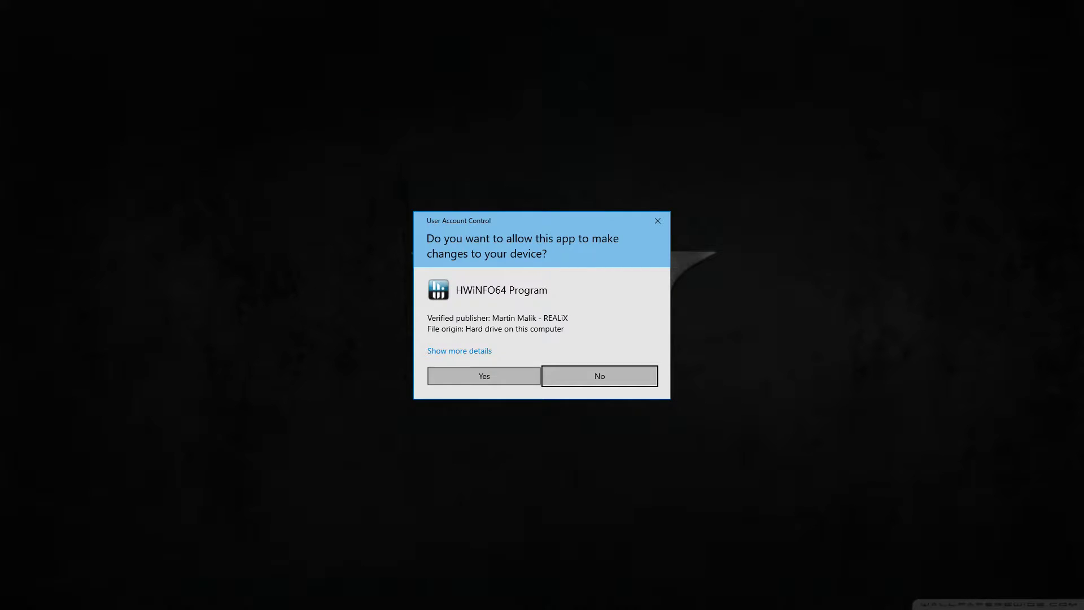
{"action": "left_click", "coordinate": [450, 380]}
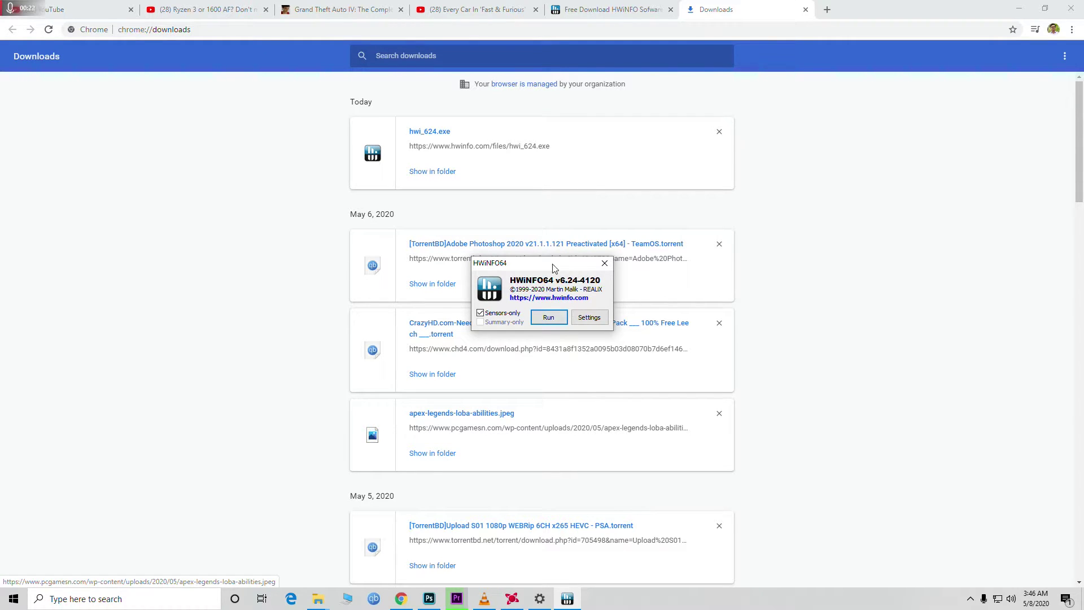
{"action": "left_click", "coordinate": [554, 319]}
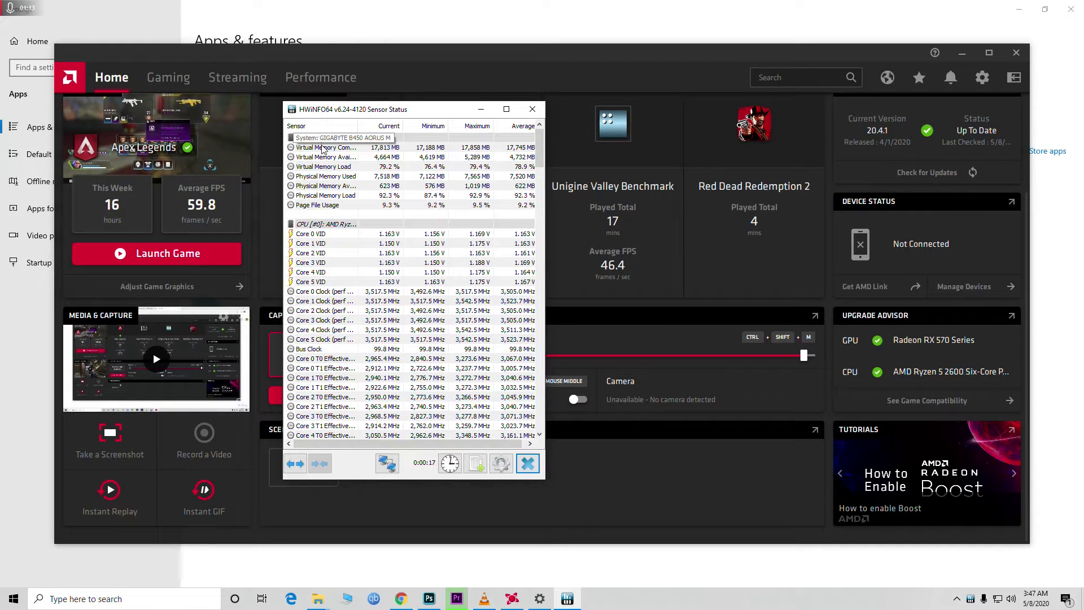
Step: Examine the CPU core voltages, clocks and usage, memory timings, CPU temperatures and power, and motherboard readings in the sensor list
{"action": "scroll", "coordinate": [324, 229], "scroll_direction": "down", "scroll_amount": 1}
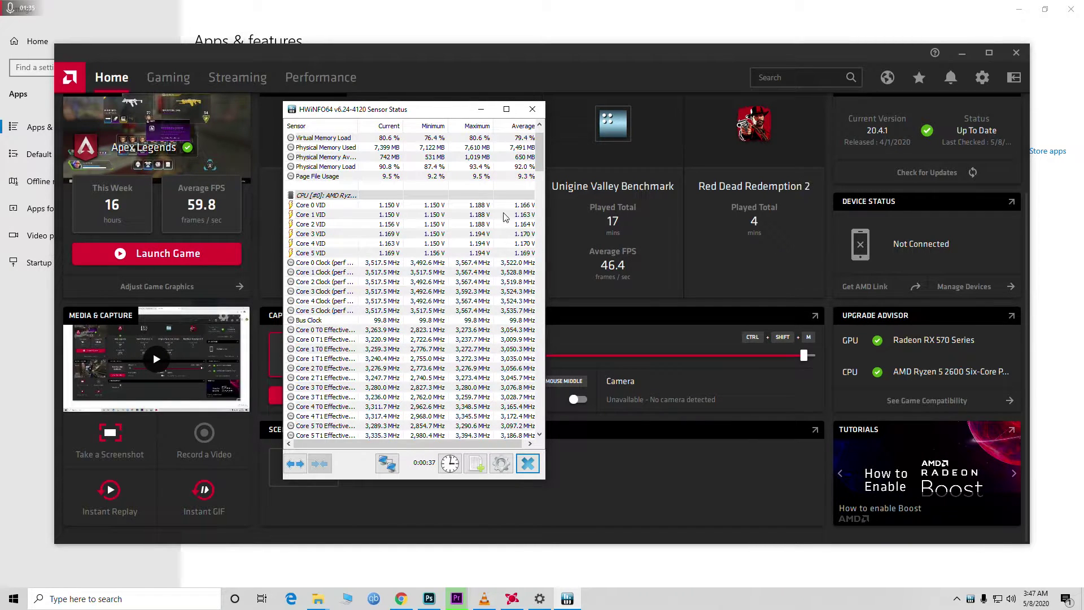
{"action": "scroll", "coordinate": [514, 370], "scroll_direction": "down", "scroll_amount": 11}
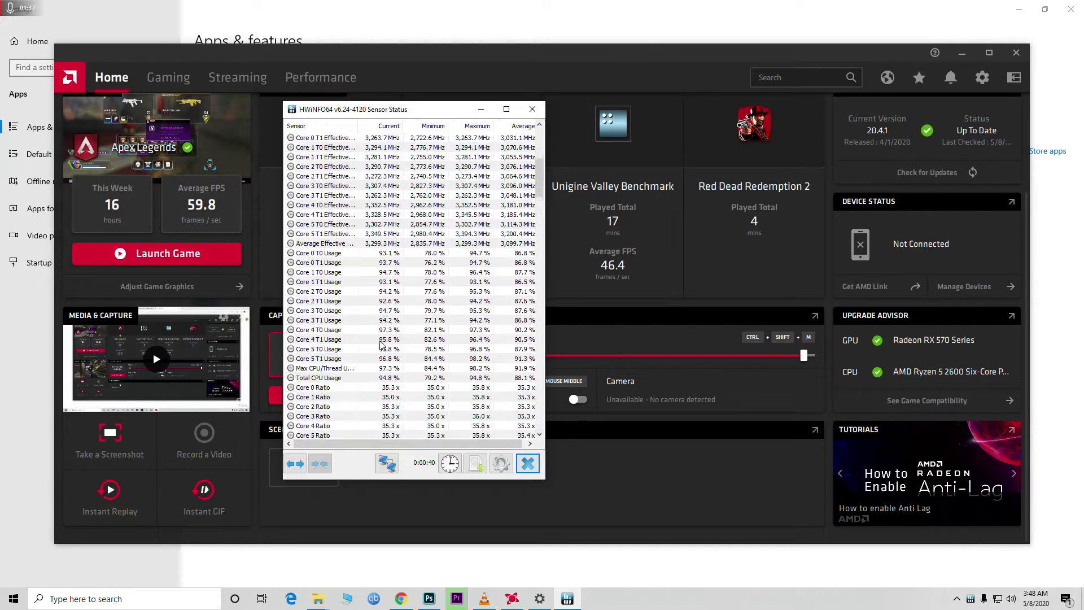
{"action": "scroll", "coordinate": [380, 345], "scroll_direction": "down", "scroll_amount": 7}
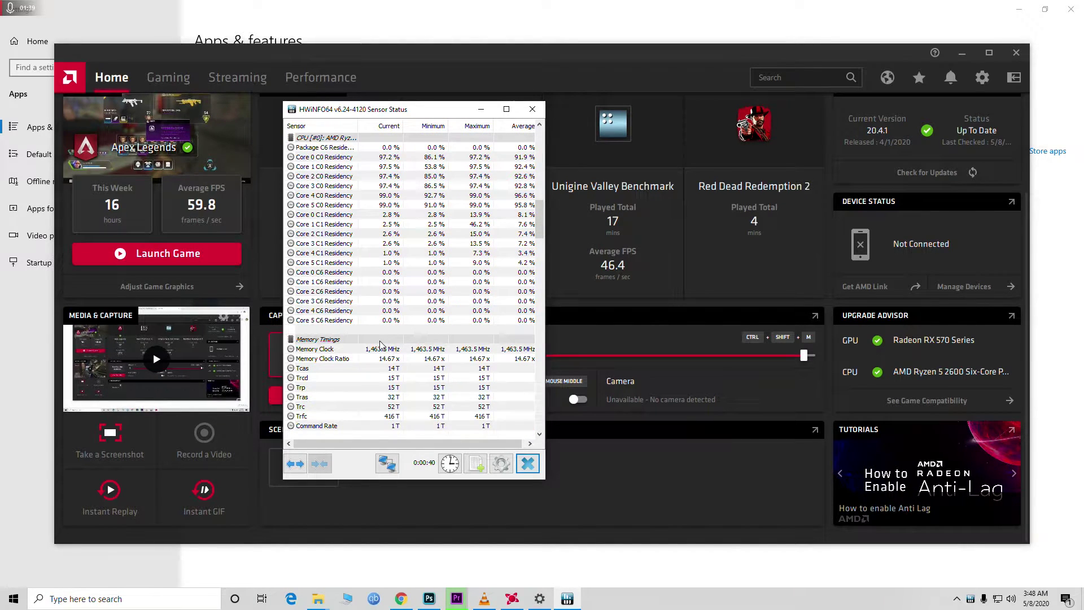
{"action": "scroll", "coordinate": [381, 345], "scroll_direction": "down", "scroll_amount": 2}
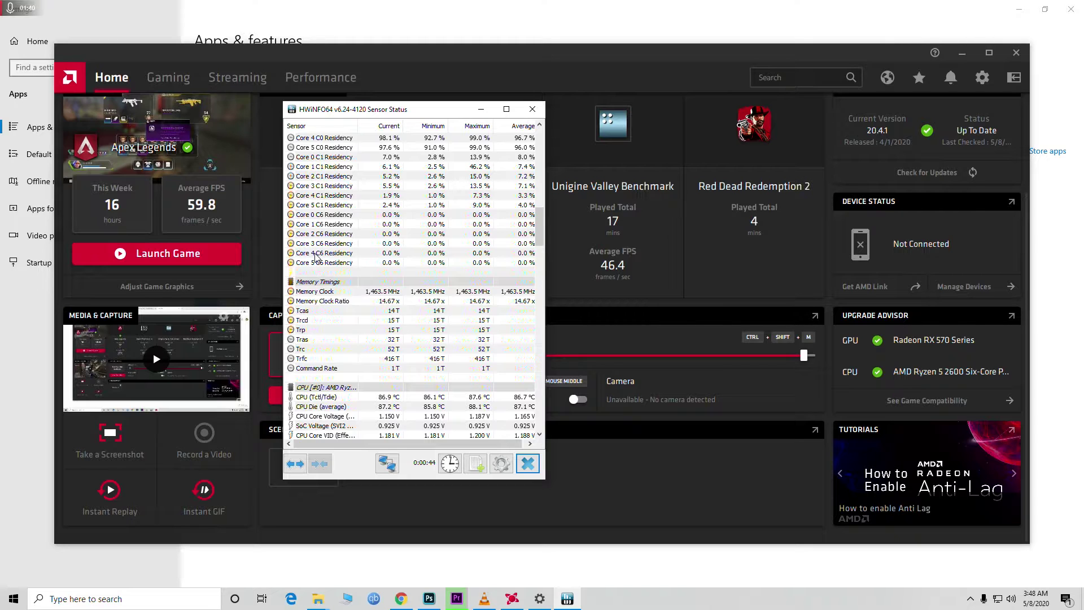
{"action": "scroll", "coordinate": [387, 254], "scroll_direction": "down", "scroll_amount": 8}
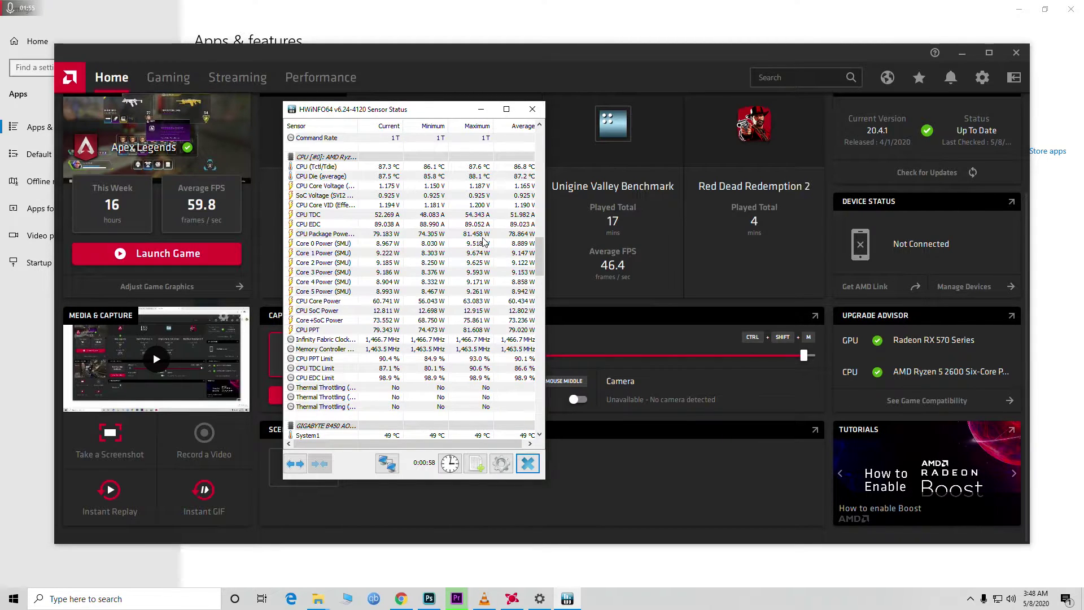
{"action": "scroll", "coordinate": [390, 278], "scroll_direction": "down", "scroll_amount": 6}
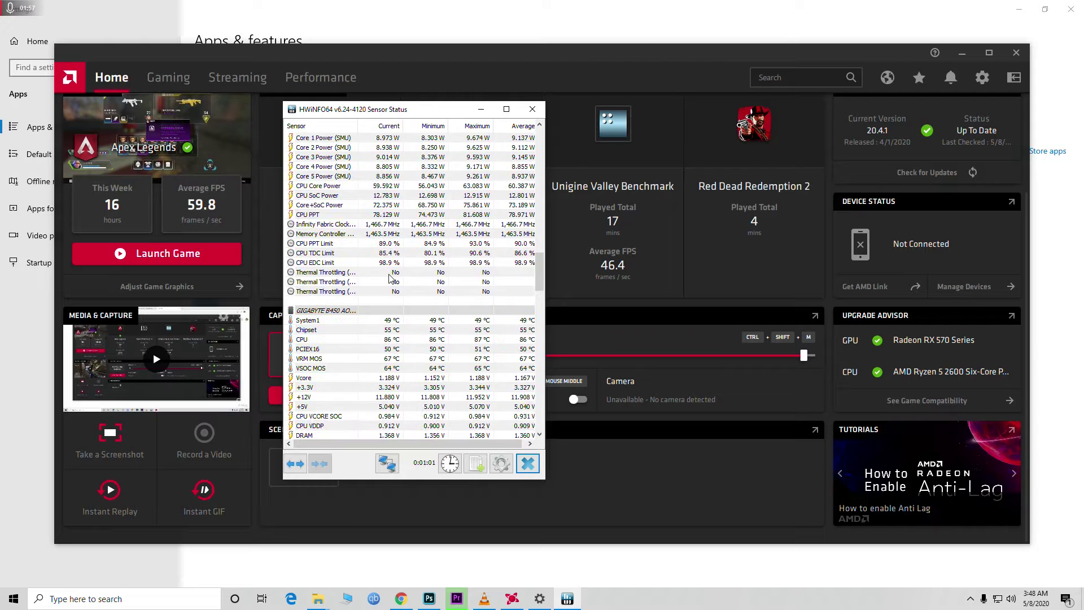
{"action": "scroll", "coordinate": [389, 278], "scroll_direction": "down", "scroll_amount": 1}
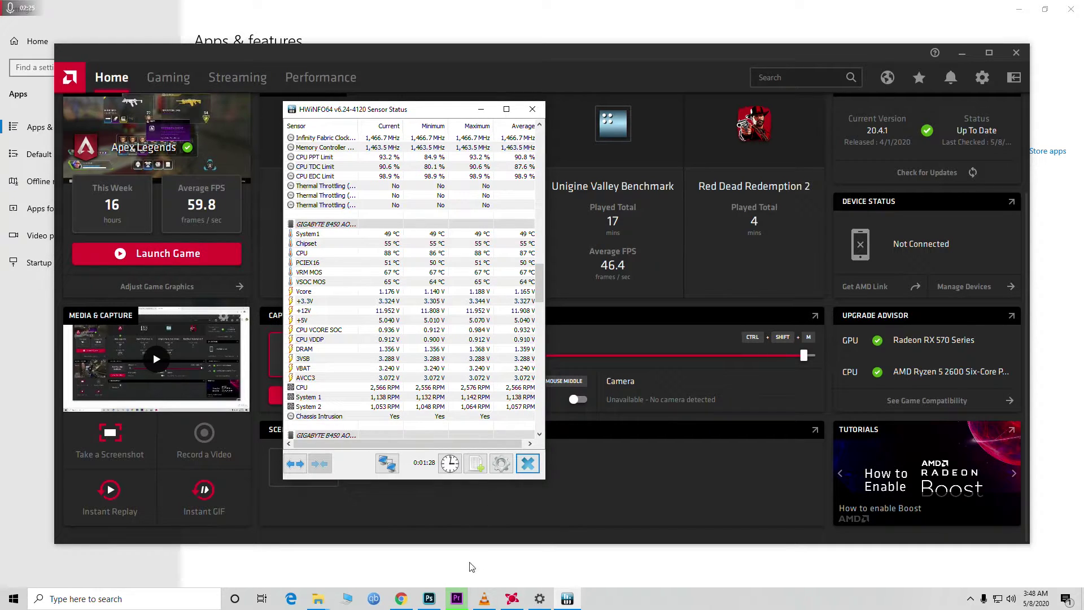
Step: Check the encoding progress in Adobe Premiere Pro, and review the core clocks and CPU temperatures back in the HWiNFO64 sensor list
{"action": "left_click", "coordinate": [458, 601]}
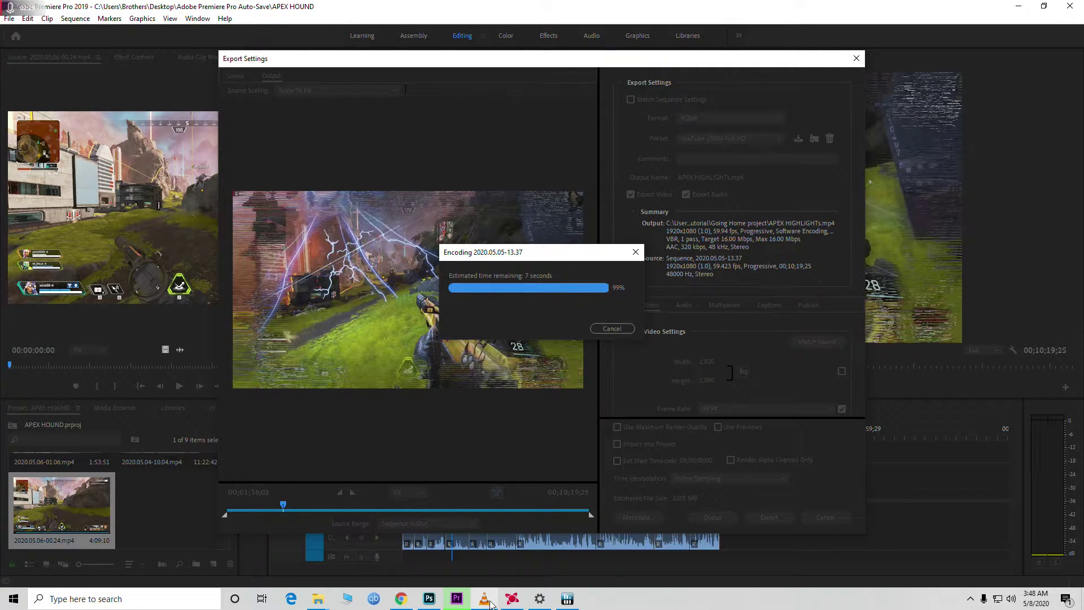
{"action": "left_click", "coordinate": [567, 599]}
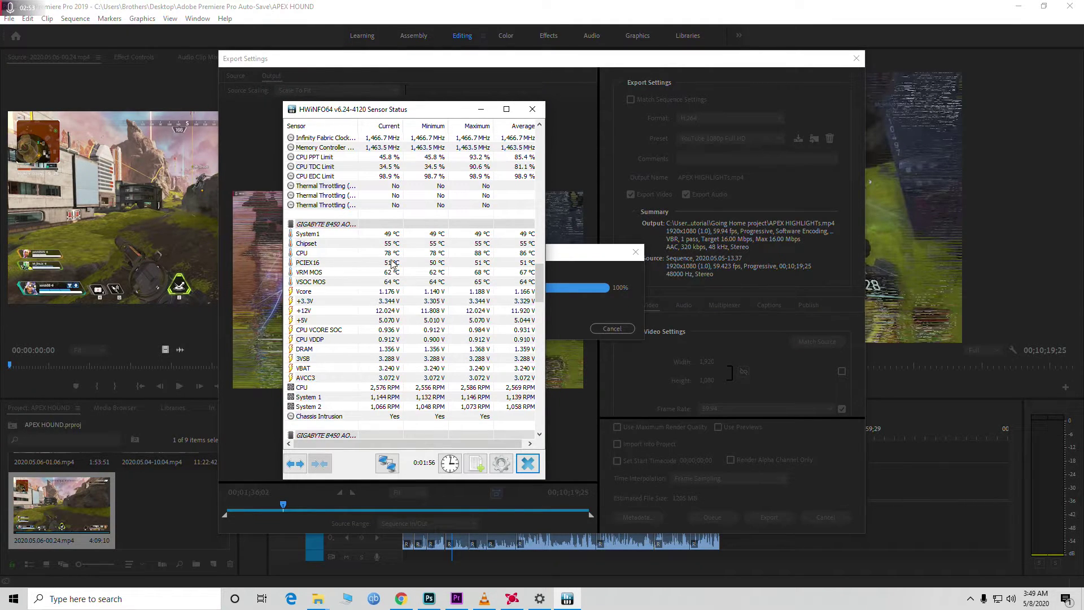
{"action": "scroll", "coordinate": [395, 260], "scroll_direction": "up", "scroll_amount": 15}
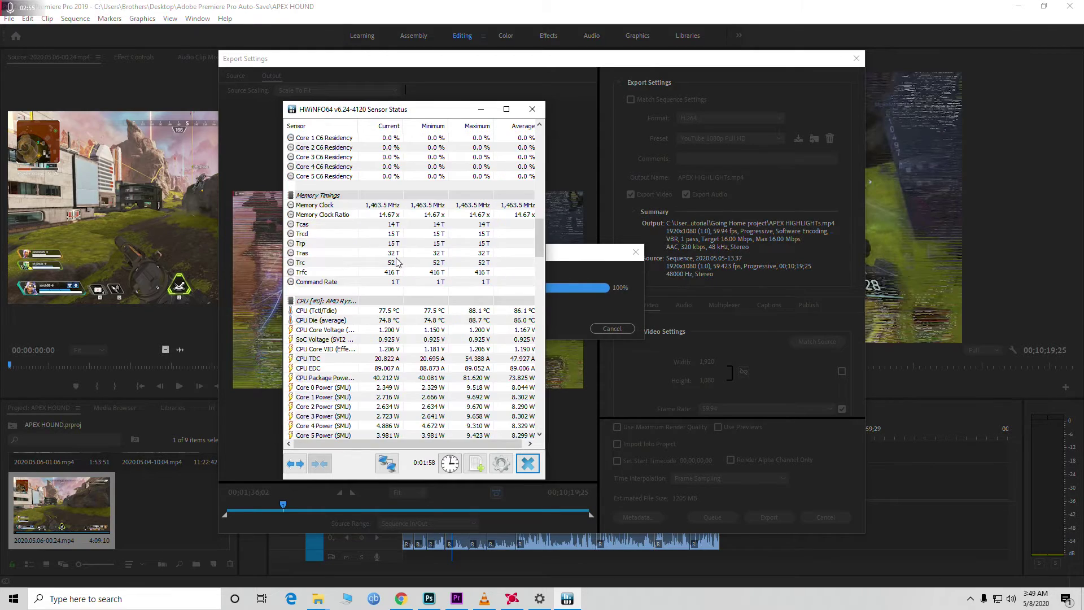
{"action": "scroll", "coordinate": [397, 262], "scroll_direction": "up", "scroll_amount": 4}
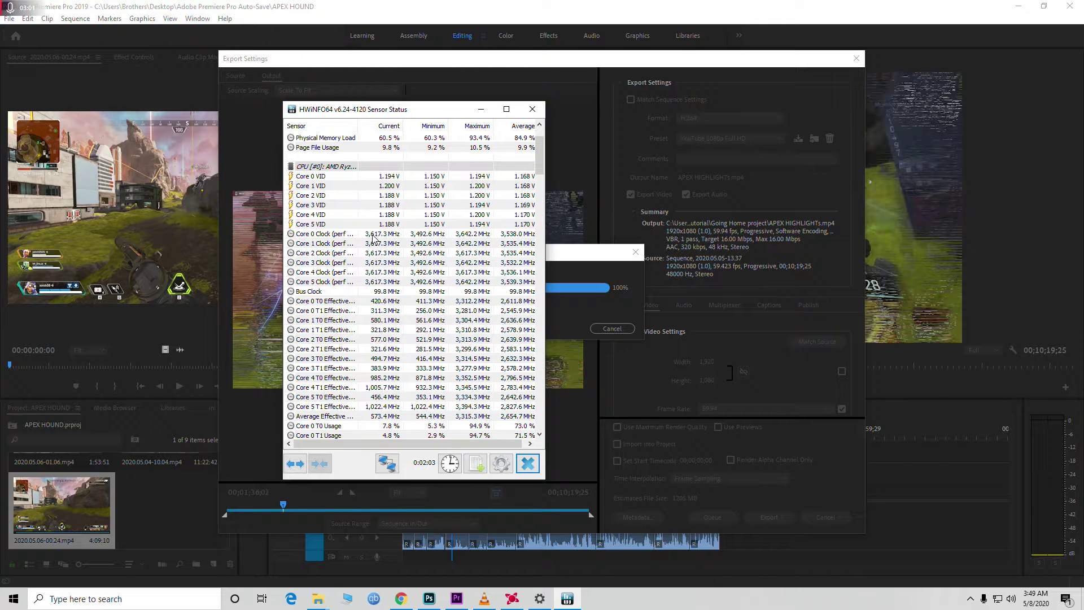
{"action": "scroll", "coordinate": [369, 253], "scroll_direction": "down", "scroll_amount": 10}
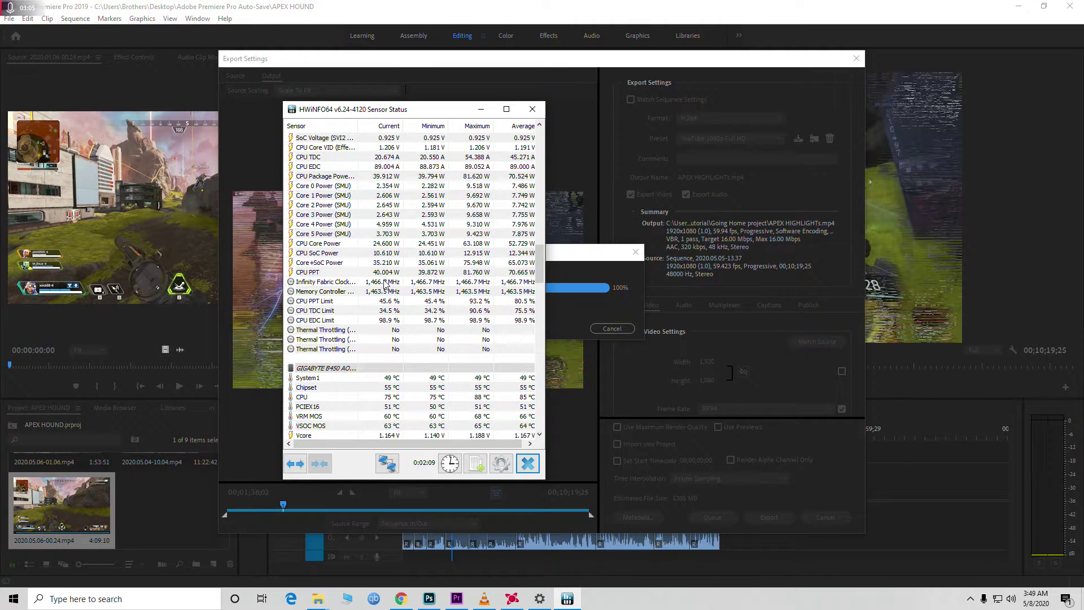
{"action": "scroll", "coordinate": [385, 284], "scroll_direction": "up", "scroll_amount": 3}
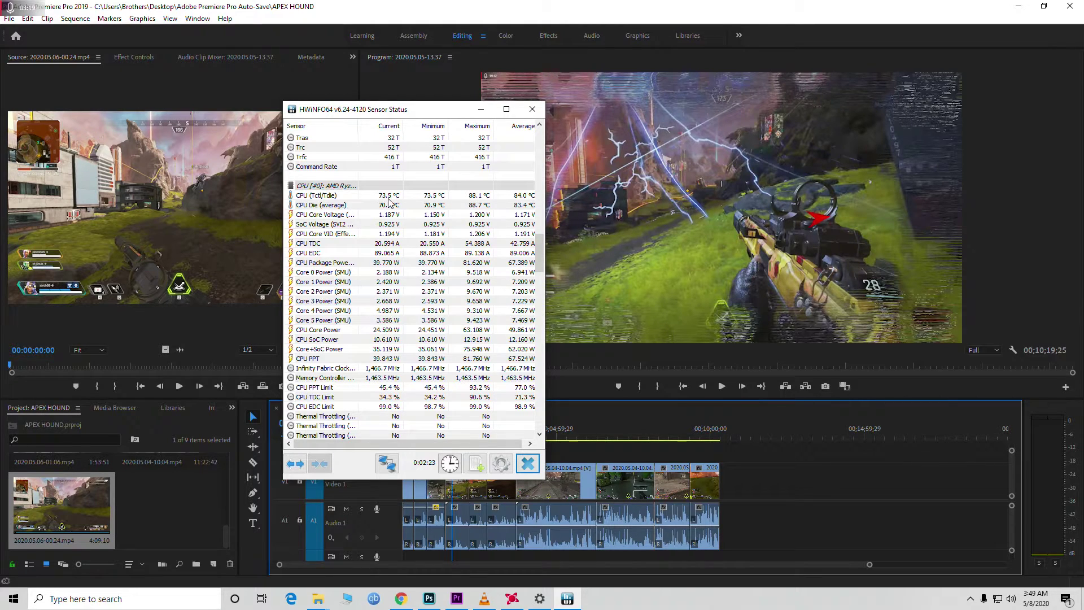
Step: Inspect the thermal throttling status, motherboard temperatures, voltages and fan speeds, and the drives' S.M.A.R.T. readings
{"action": "scroll", "coordinate": [389, 201], "scroll_direction": "down", "scroll_amount": 1}
{"action": "scroll", "coordinate": [405, 298], "scroll_direction": "down", "scroll_amount": 1}
{"action": "scroll", "coordinate": [404, 299], "scroll_direction": "down", "scroll_amount": 3}
{"action": "scroll", "coordinate": [405, 304], "scroll_direction": "down", "scroll_amount": 2}
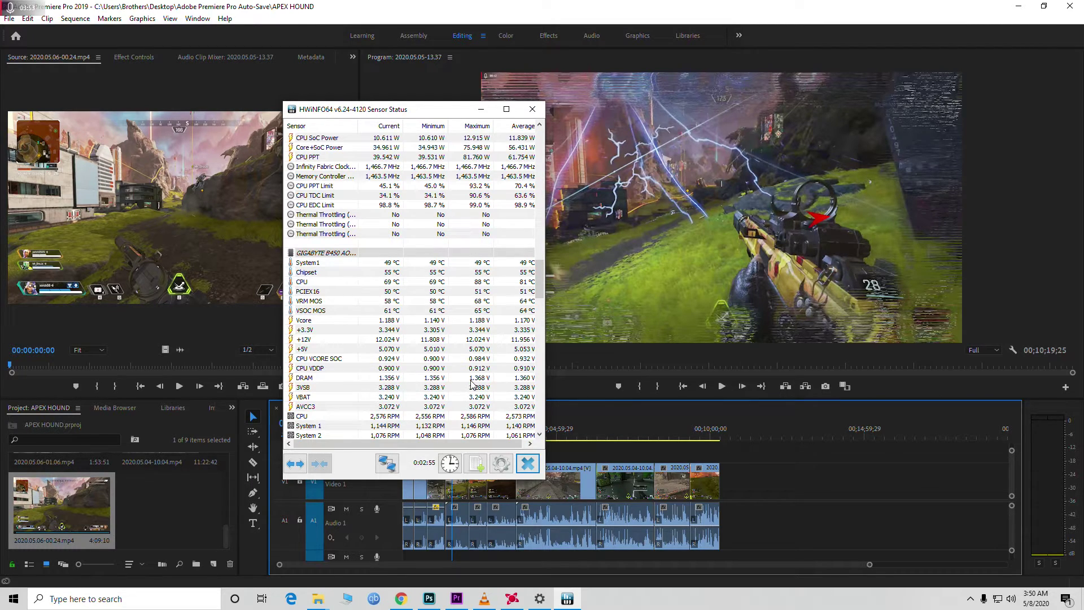
{"action": "scroll", "coordinate": [374, 385], "scroll_direction": "down", "scroll_amount": 1}
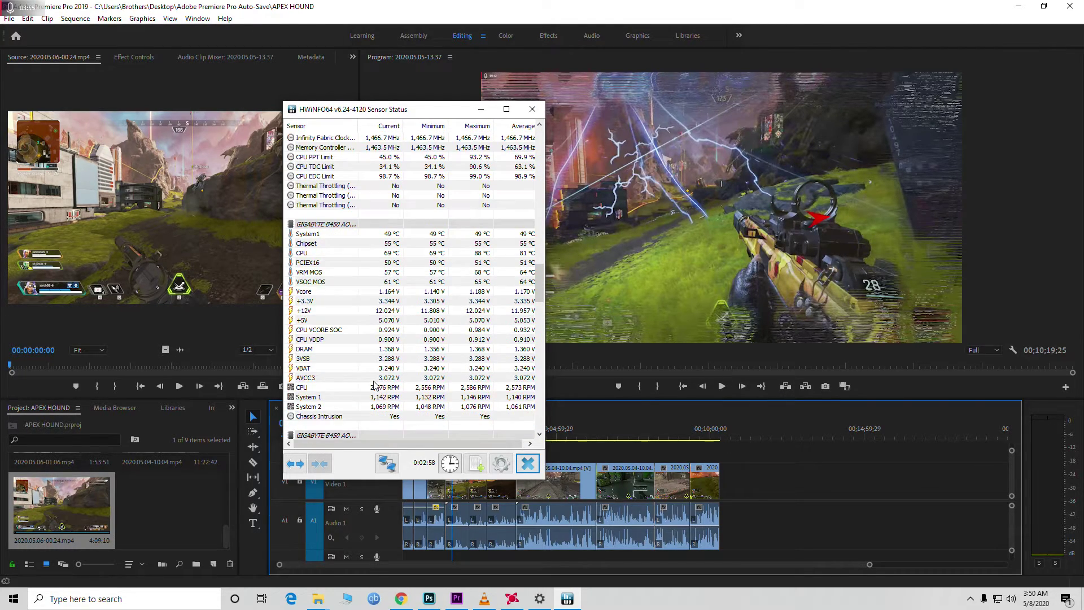
{"action": "scroll", "coordinate": [375, 384], "scroll_direction": "down", "scroll_amount": 5}
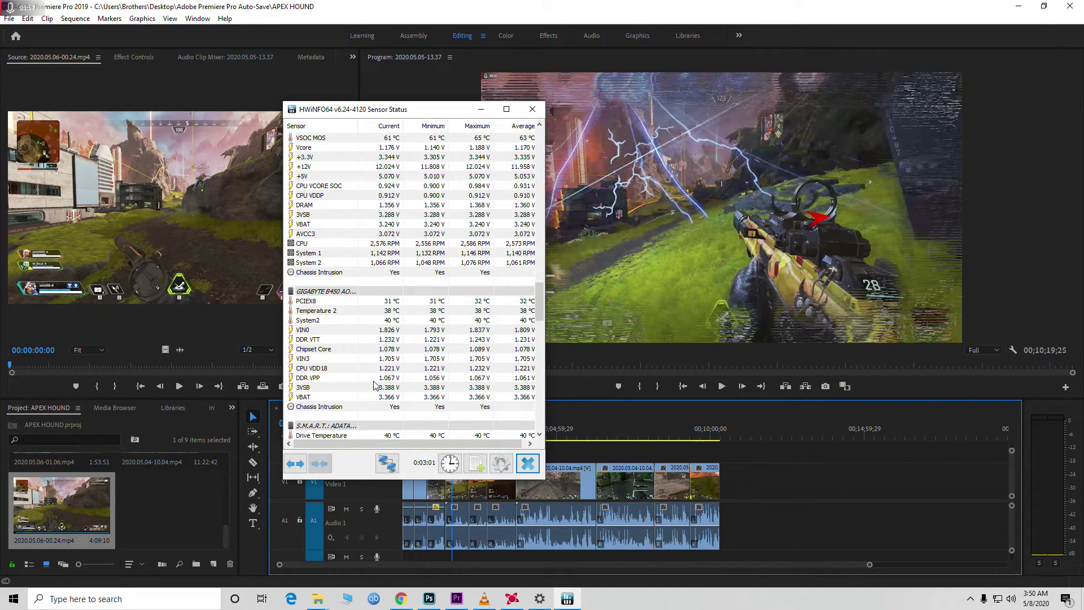
{"action": "scroll", "coordinate": [375, 385], "scroll_direction": "down", "scroll_amount": 5}
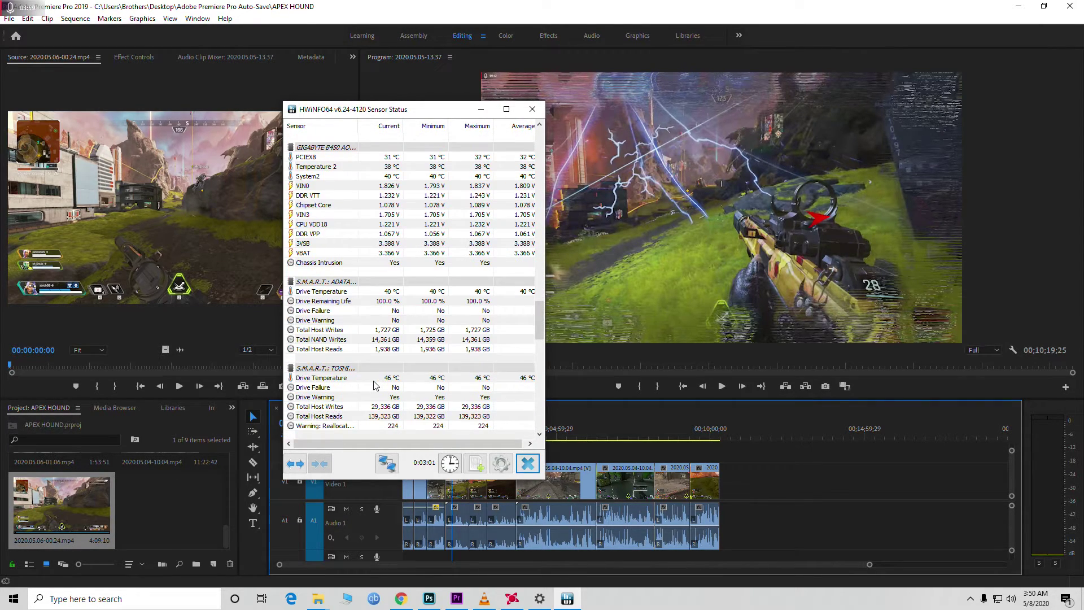
Step: Recheck the CPU and motherboard sensors, and examine the ADATA and TOSHIBA drive activity and the GPU temperatures
{"action": "scroll", "coordinate": [374, 385], "scroll_direction": "up", "scroll_amount": 15}
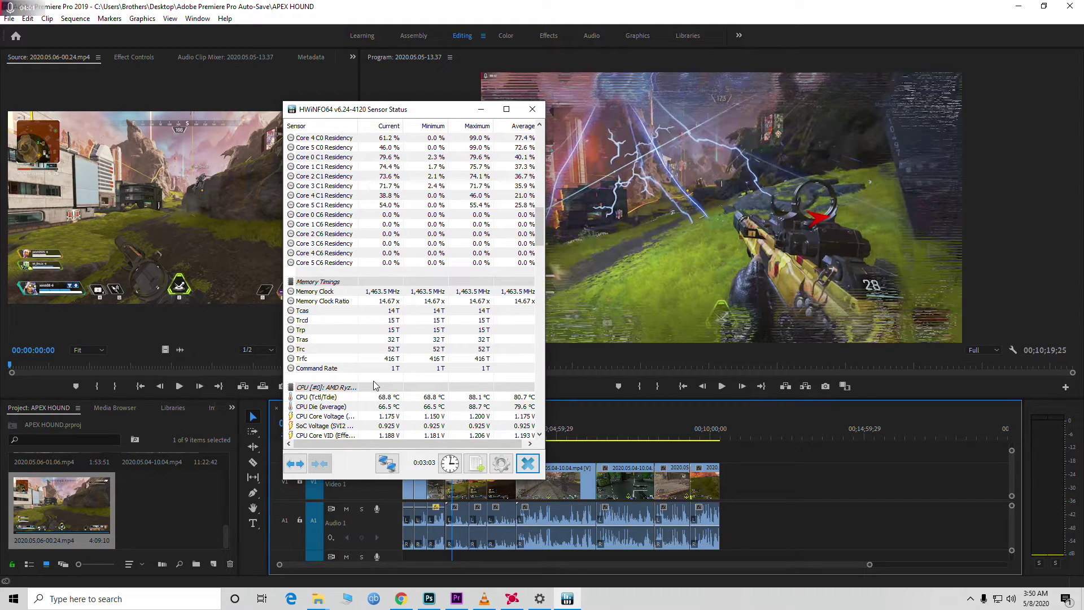
{"action": "scroll", "coordinate": [374, 385], "scroll_direction": "down", "scroll_amount": 8}
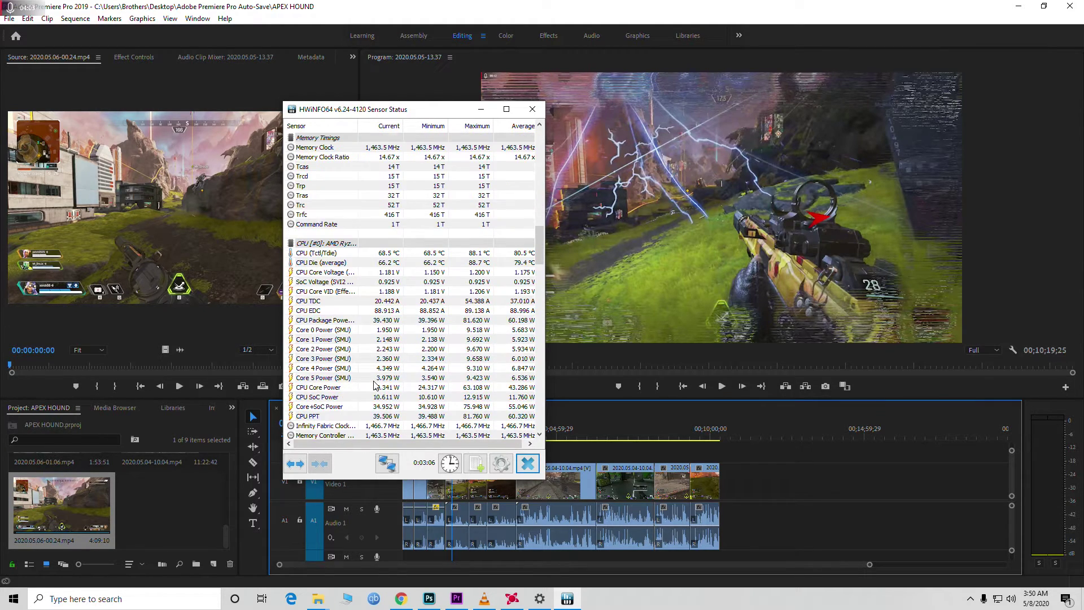
{"action": "scroll", "coordinate": [374, 386], "scroll_direction": "down", "scroll_amount": 15}
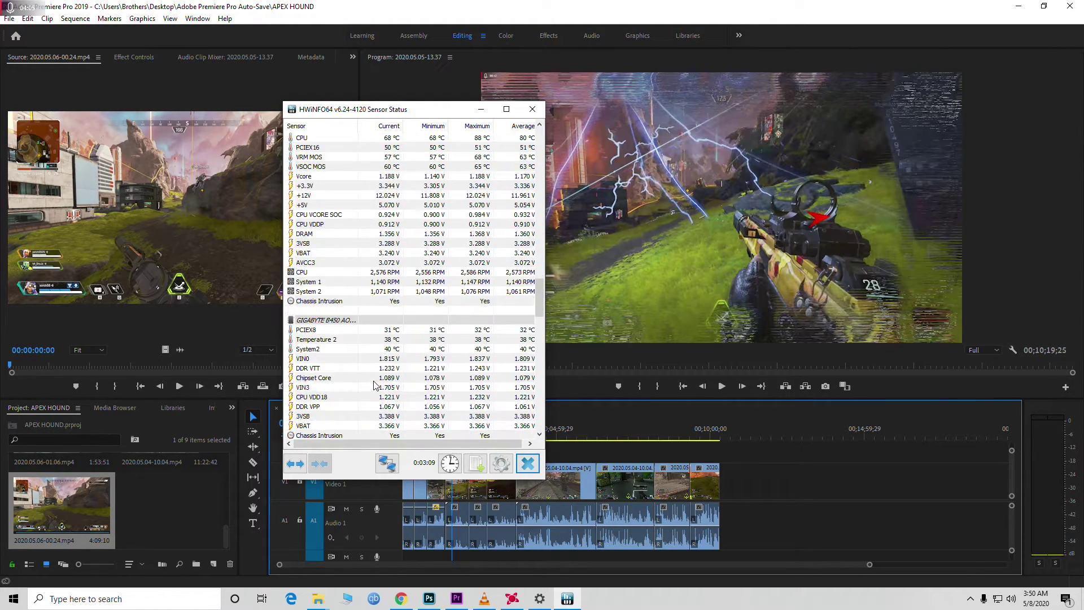
{"action": "scroll", "coordinate": [374, 386], "scroll_direction": "down", "scroll_amount": 10}
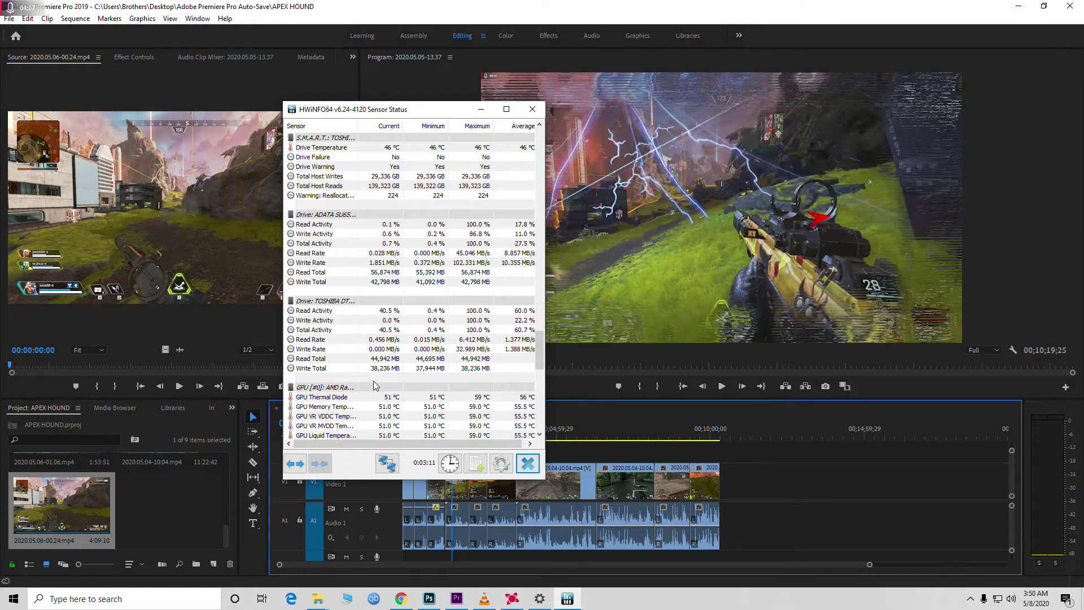
{"action": "scroll", "coordinate": [374, 385], "scroll_direction": "down", "scroll_amount": 3}
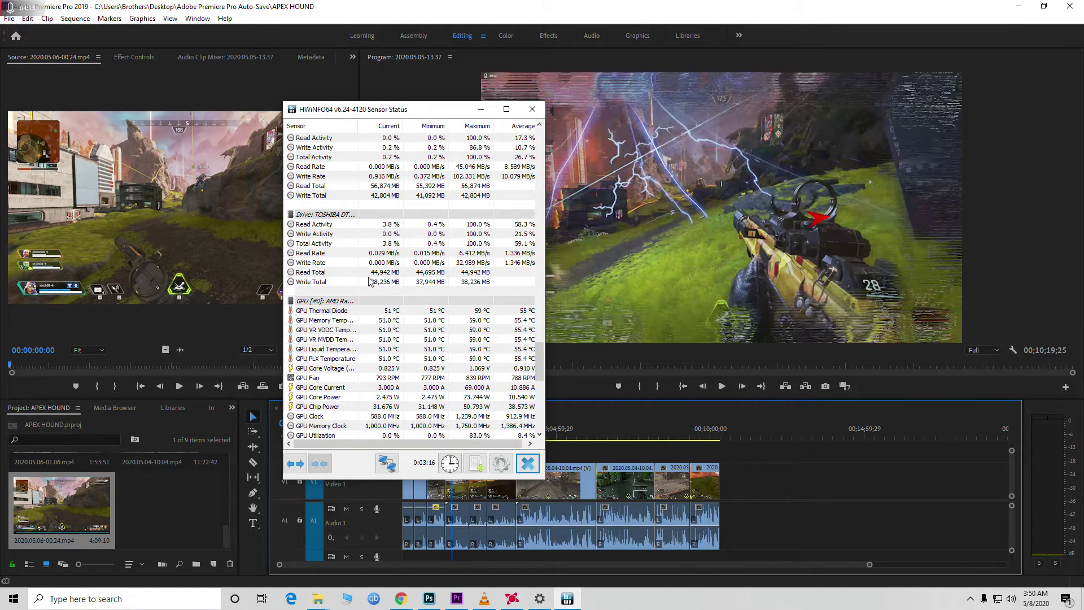
{"action": "scroll", "coordinate": [375, 255], "scroll_direction": "up", "scroll_amount": 2}
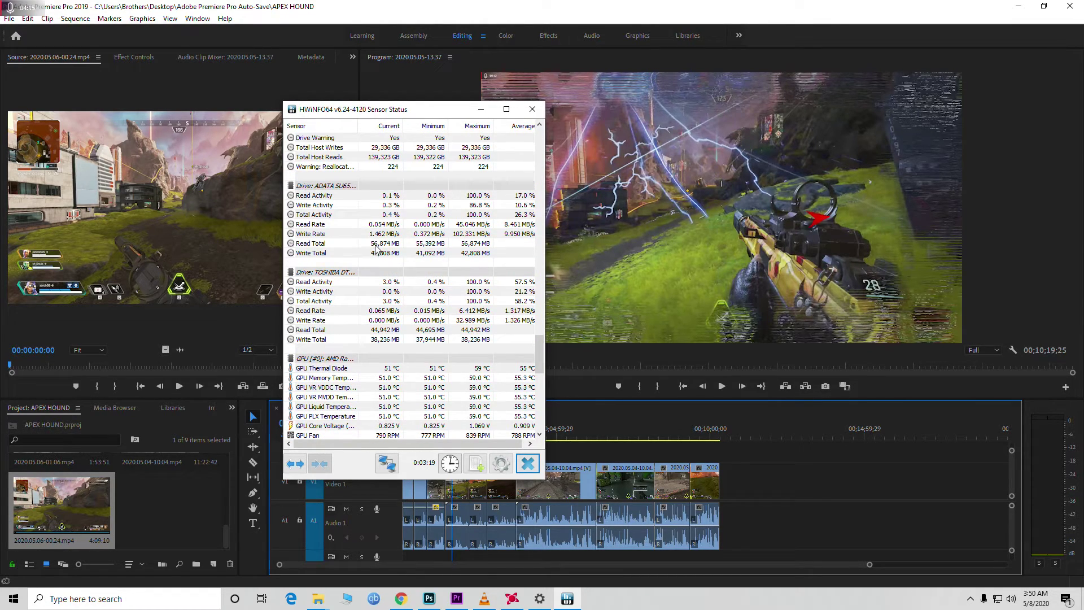
Step: Examine the ADATA and TOSHIBA drive temperatures, the GPU, VRM and network readings, and the system memory and CPU core clocks and usage
{"action": "scroll", "coordinate": [375, 248], "scroll_direction": "up", "scroll_amount": 2}
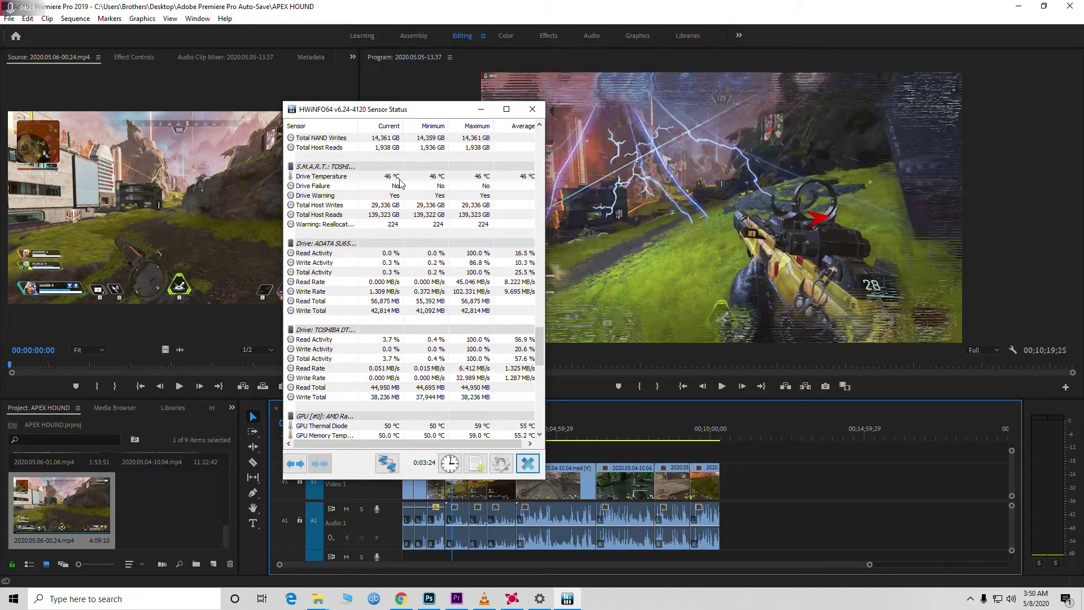
{"action": "scroll", "coordinate": [400, 183], "scroll_direction": "up", "scroll_amount": 2}
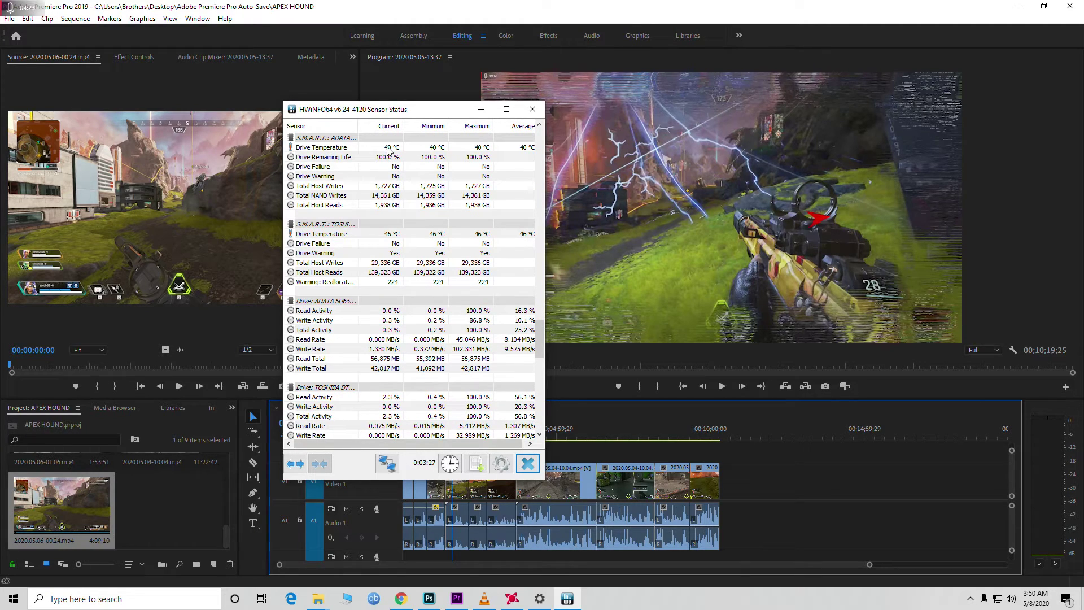
{"action": "scroll", "coordinate": [435, 344], "scroll_direction": "down", "scroll_amount": 8}
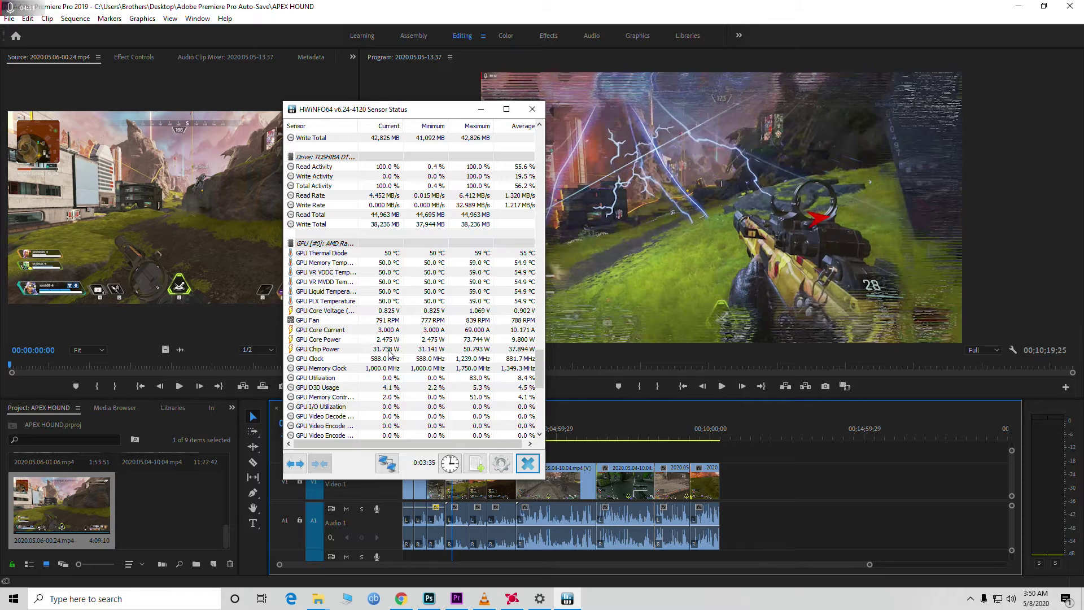
{"action": "scroll", "coordinate": [392, 368], "scroll_direction": "down", "scroll_amount": 2}
{"action": "scroll", "coordinate": [392, 369], "scroll_direction": "down", "scroll_amount": 9}
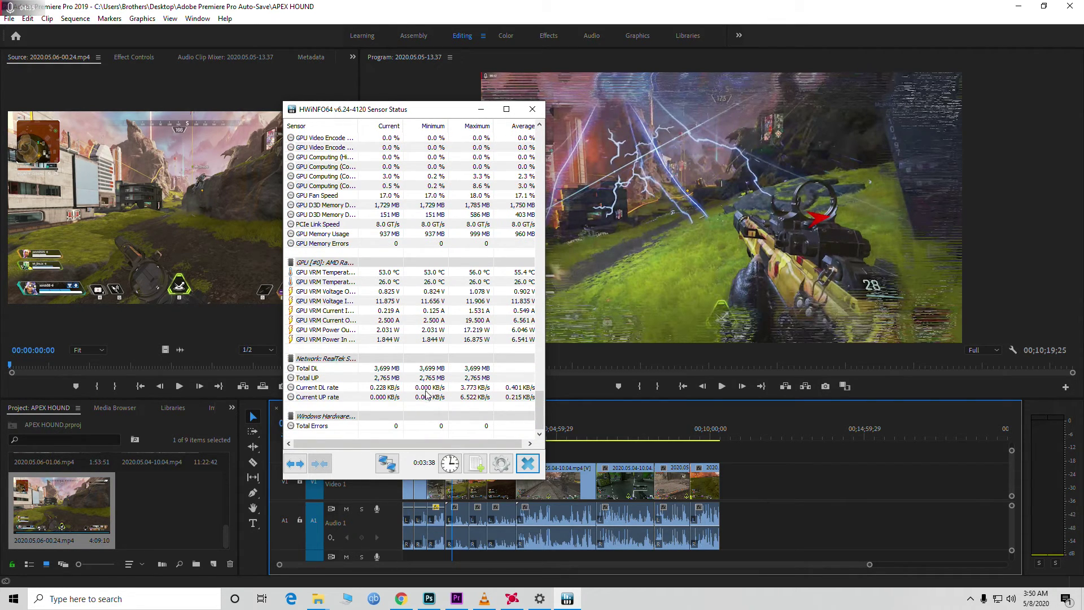
{"action": "scroll", "coordinate": [446, 366], "scroll_direction": "up", "scroll_amount": 20}
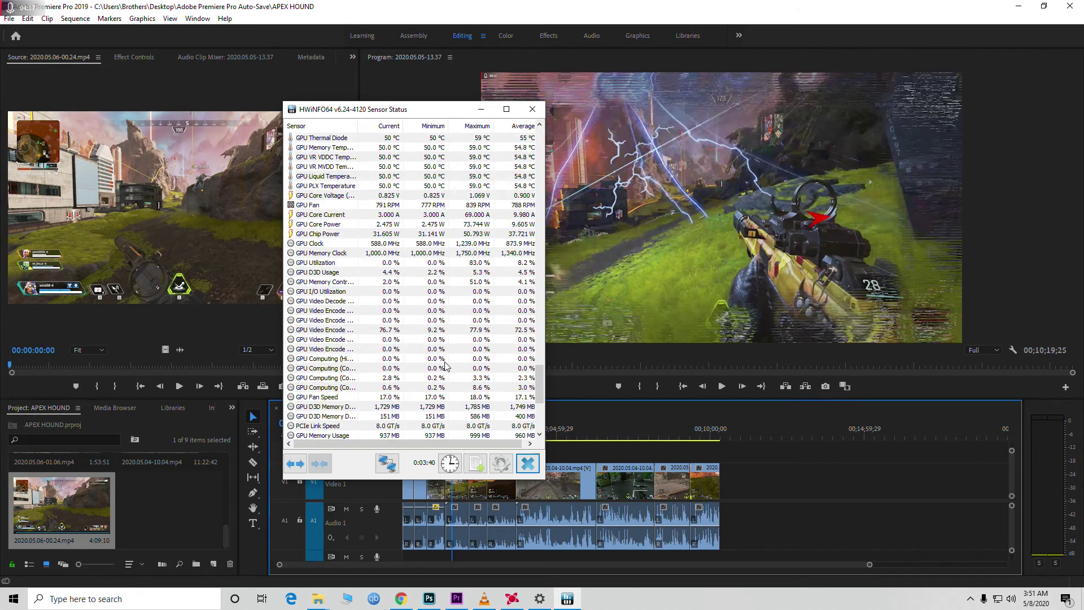
{"action": "scroll", "coordinate": [445, 366], "scroll_direction": "up", "scroll_amount": 11}
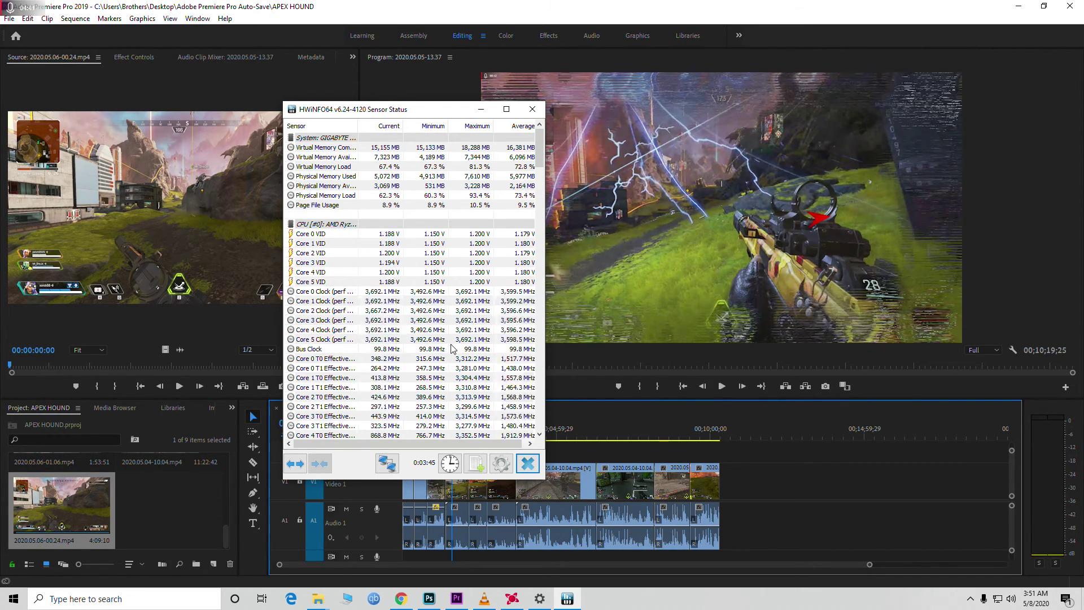
{"action": "scroll", "coordinate": [452, 349], "scroll_direction": "down", "scroll_amount": 11}
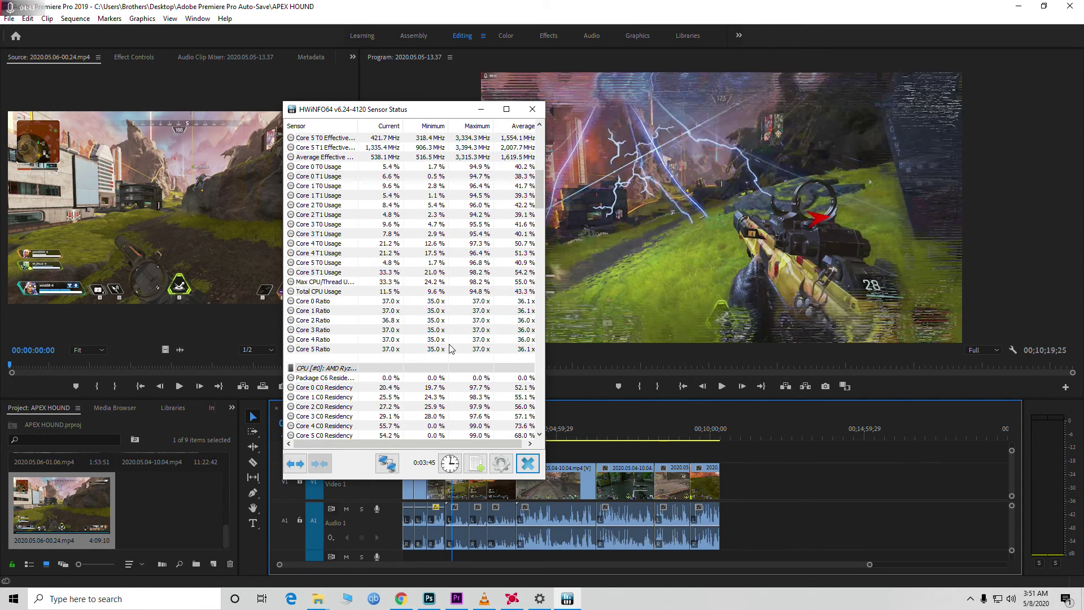